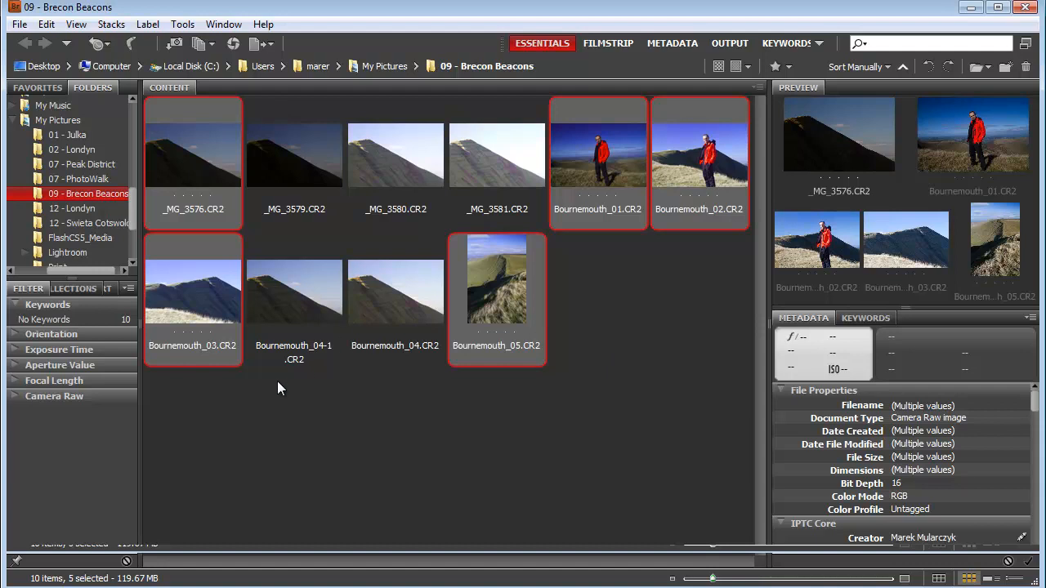
# - Open the photo Bournemouth_05.CR2 in Camera Raw and show the list of saved presets
pyautogui.click(278, 437)
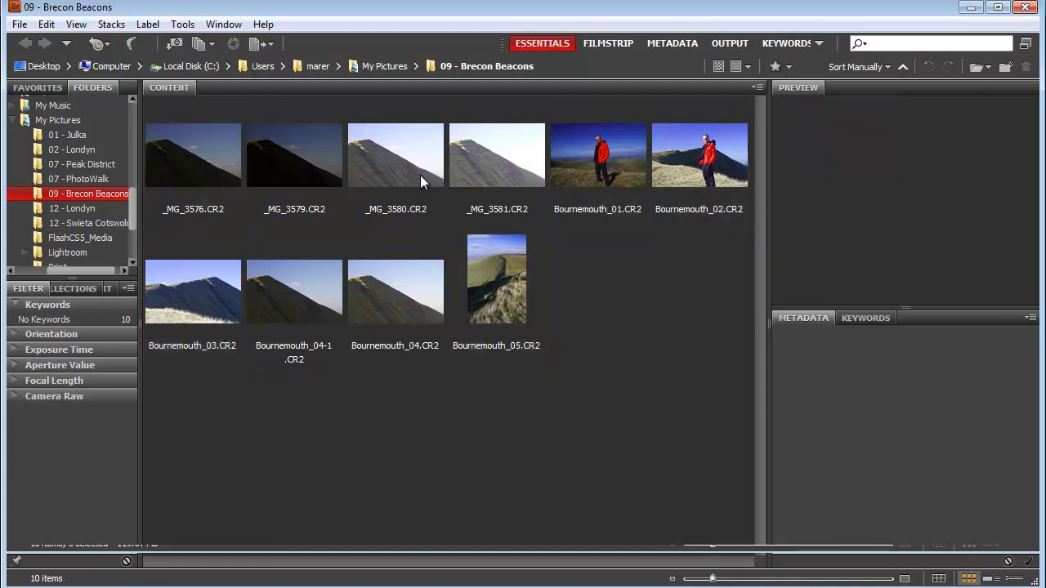
pyautogui.click(512, 286)
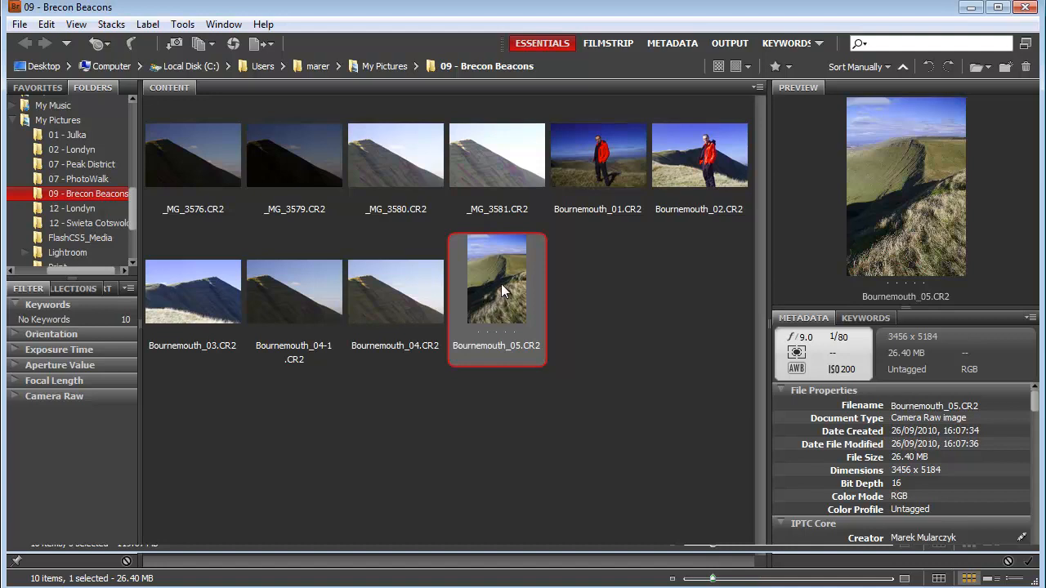
pyautogui.rightClick(494, 276)
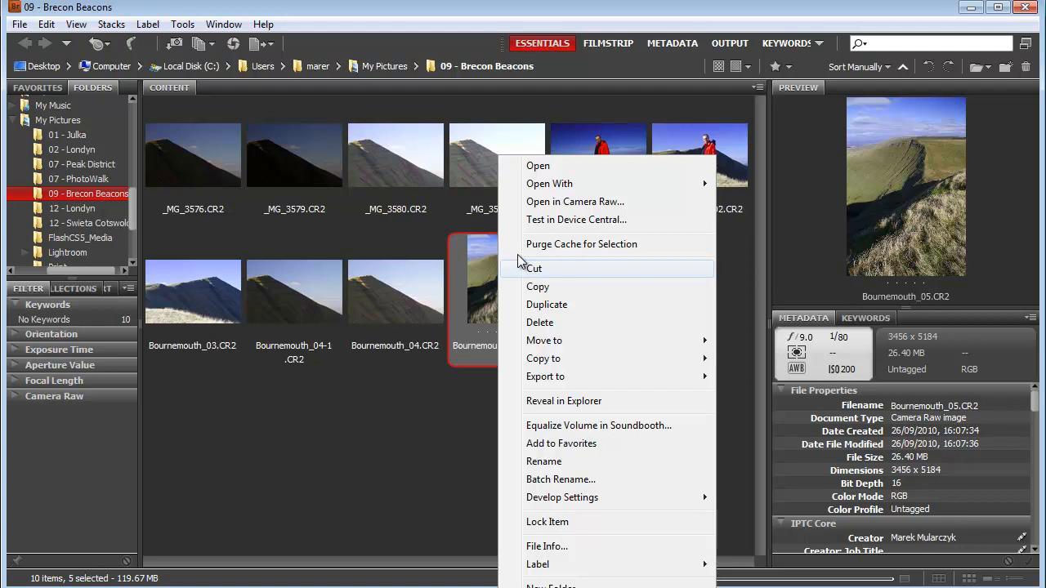
pyautogui.click(569, 220)
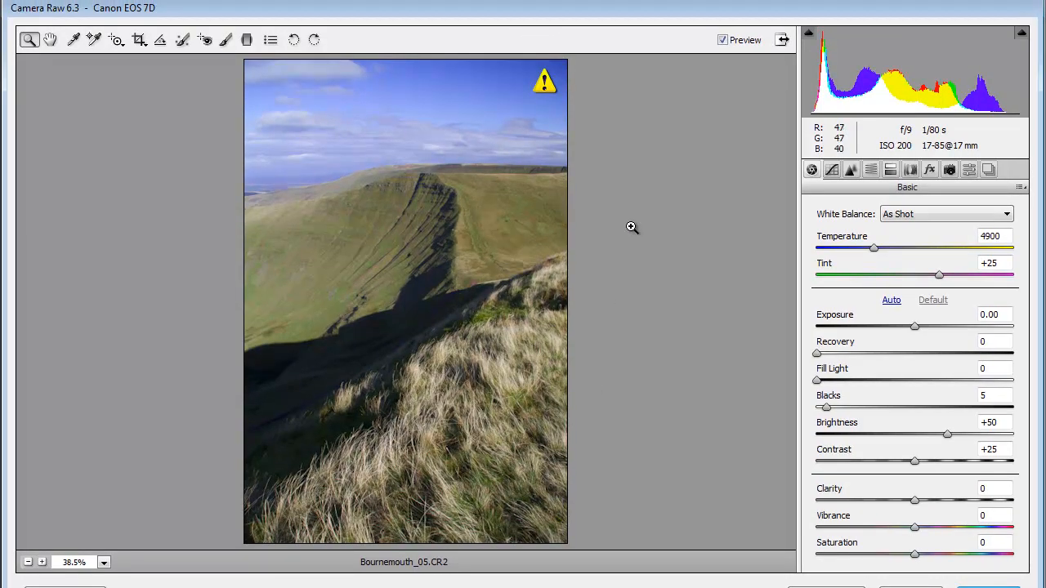
pyautogui.click(970, 170)
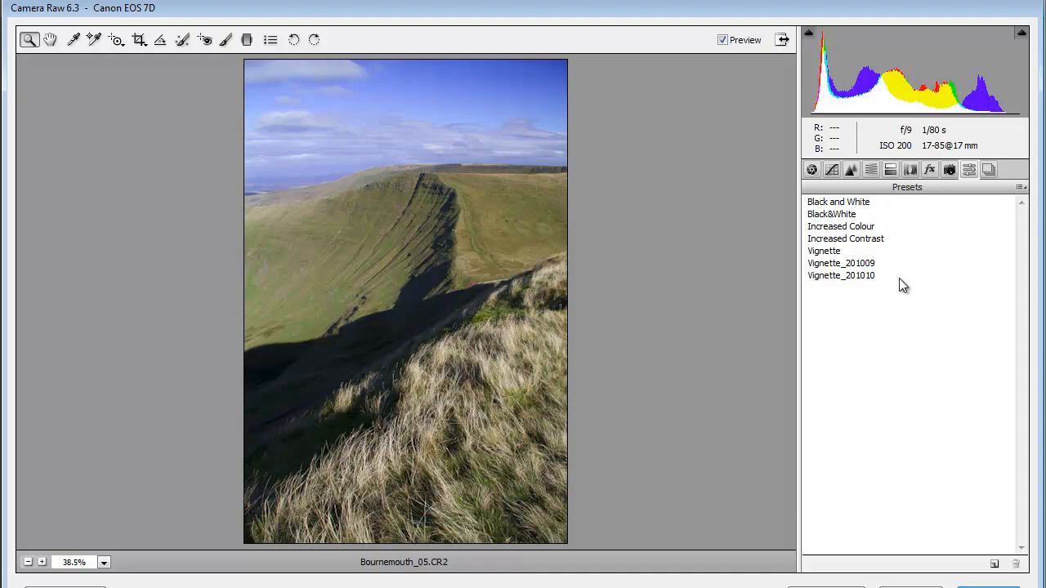
# - Apply the saved presets in order from Black and White to Vignette_201010, finish with Black&White and save the photo's settings
pyautogui.click(850, 204)
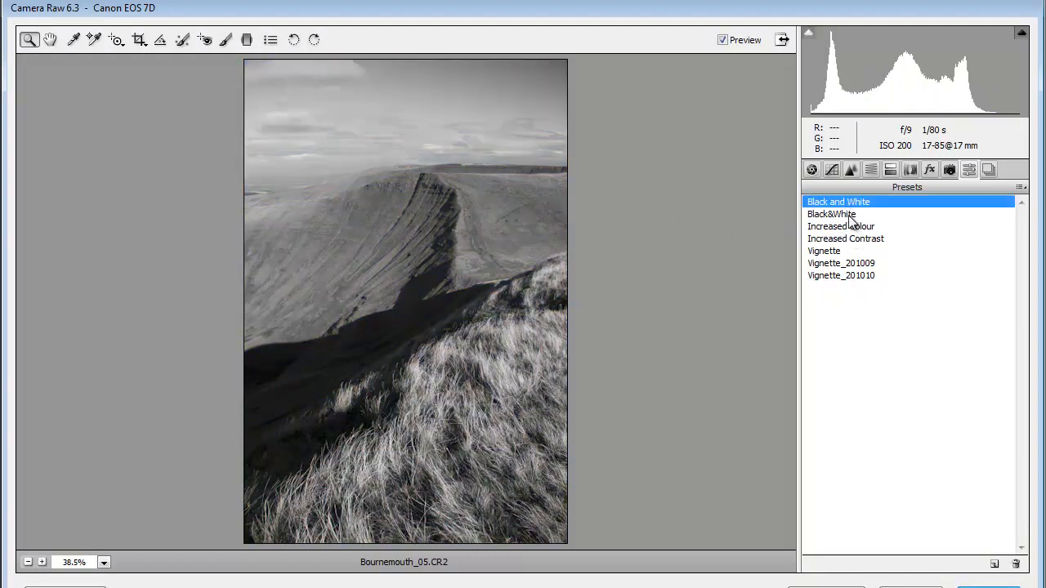
pyautogui.click(850, 215)
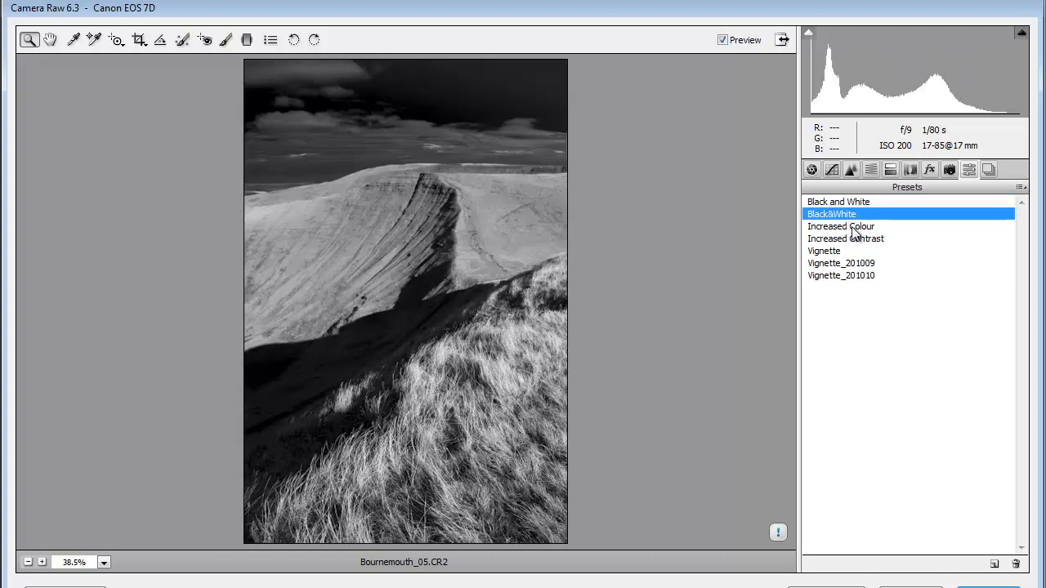
pyautogui.click(854, 228)
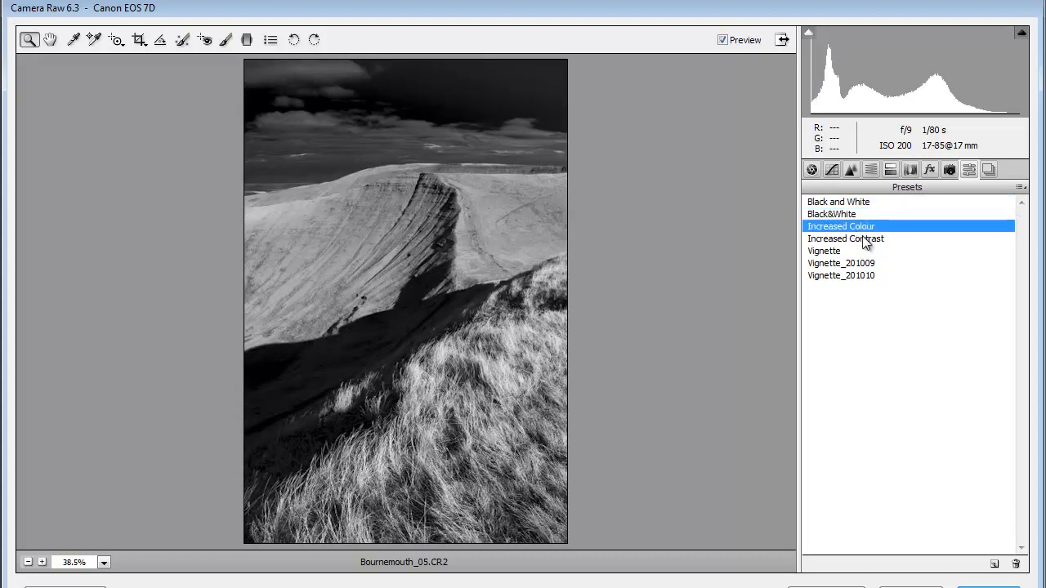
pyautogui.click(860, 239)
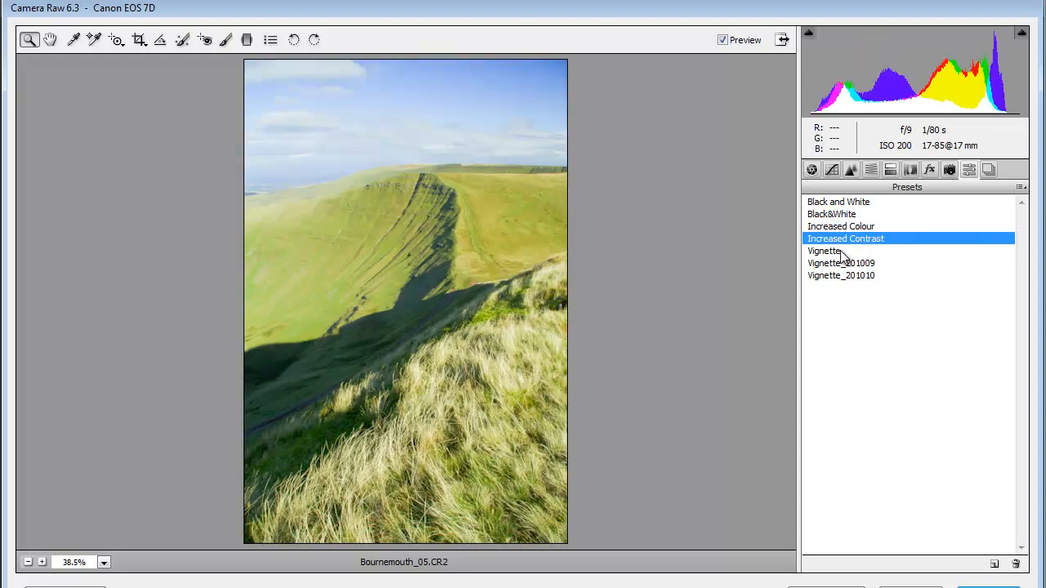
pyautogui.click(843, 253)
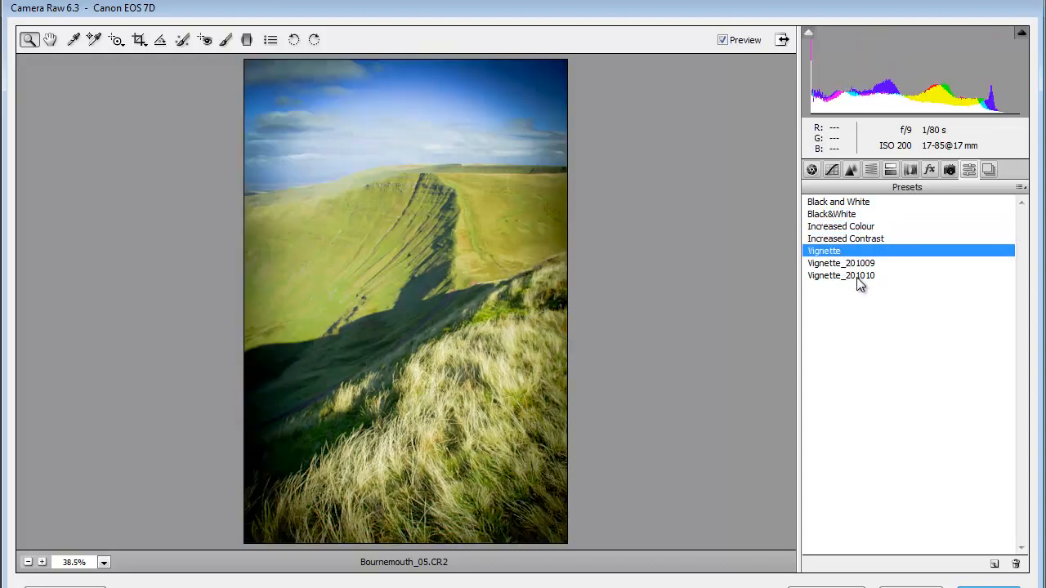
pyautogui.click(875, 266)
pyautogui.click(862, 274)
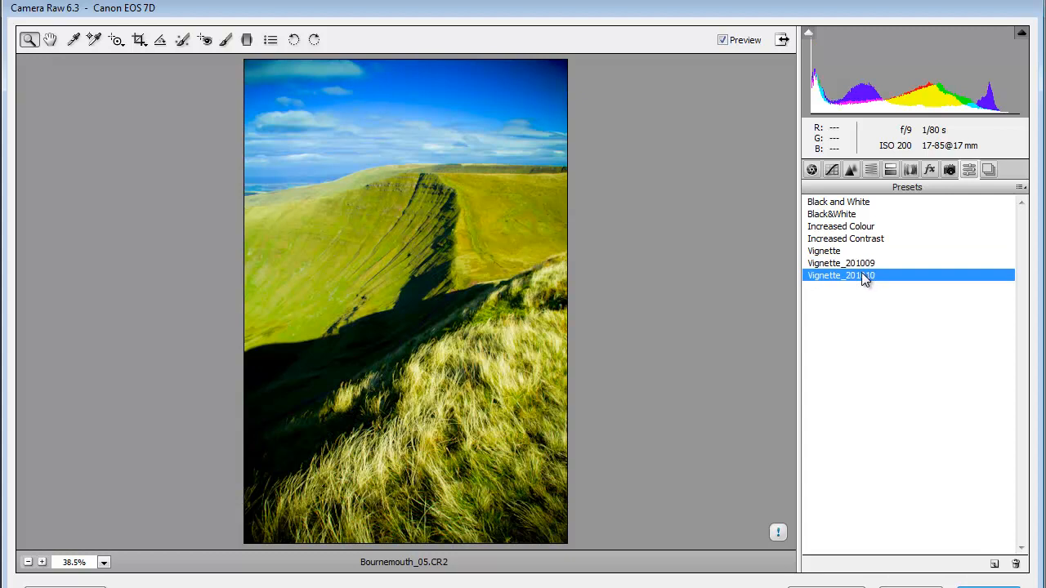
pyautogui.click(822, 217)
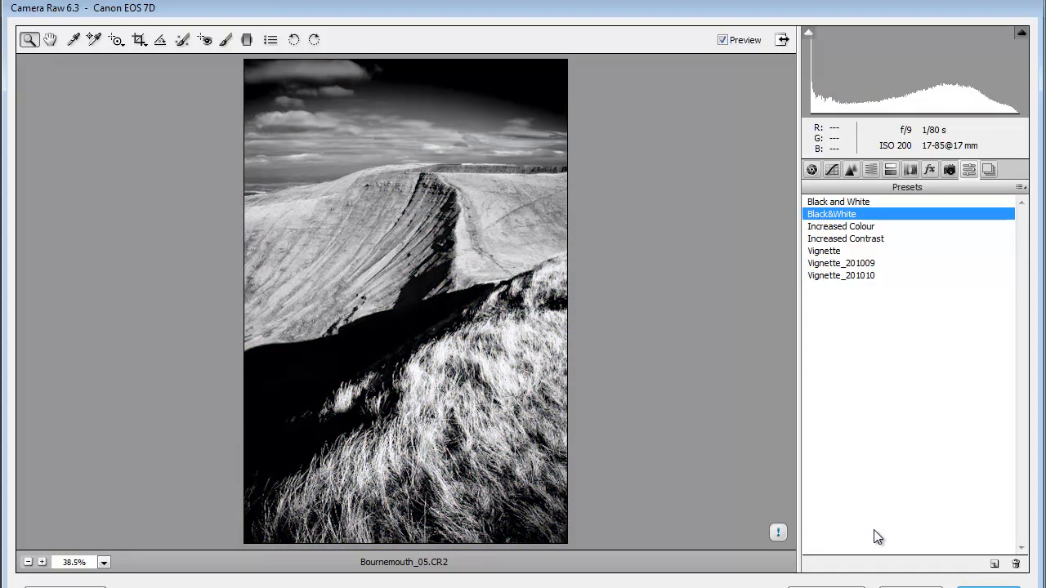
pyautogui.click(989, 587)
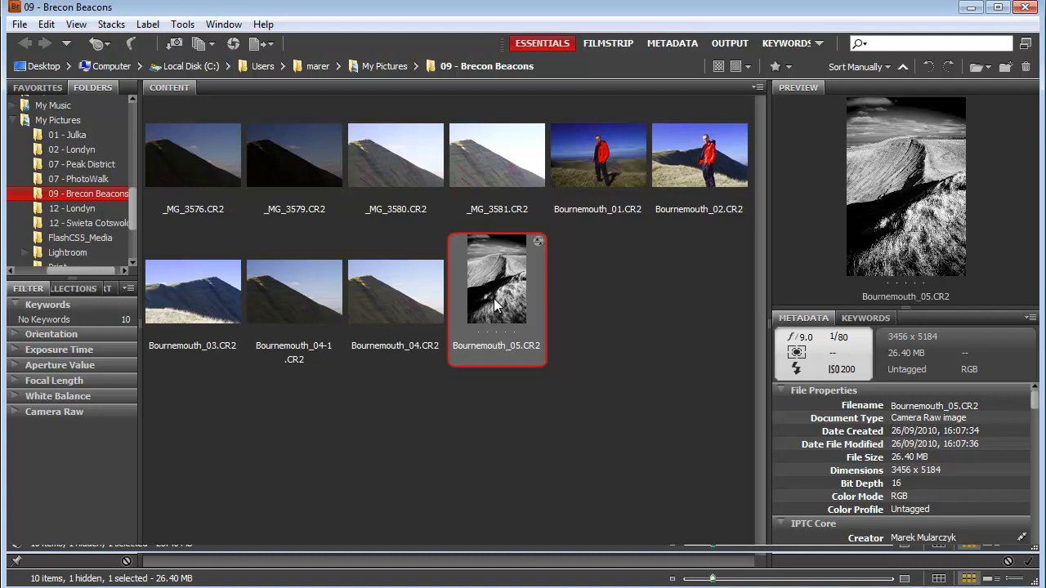
# - Apply the BlackWhite develop preset to Bournemouth_03.CR2 directly from the thumbnail view
pyautogui.click(194, 292)
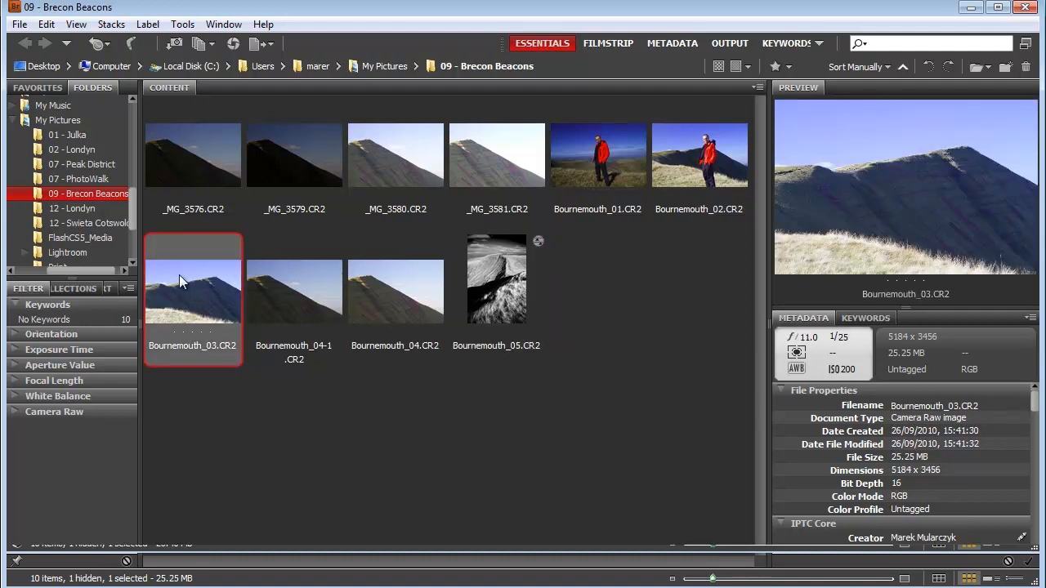
pyautogui.rightClick(185, 278)
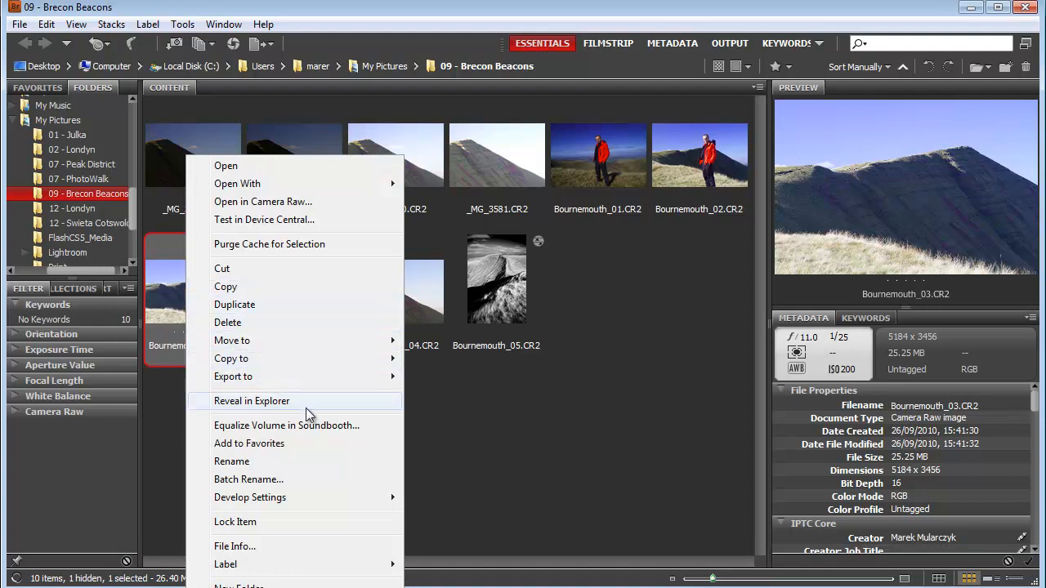
pyautogui.moveTo(319, 501)
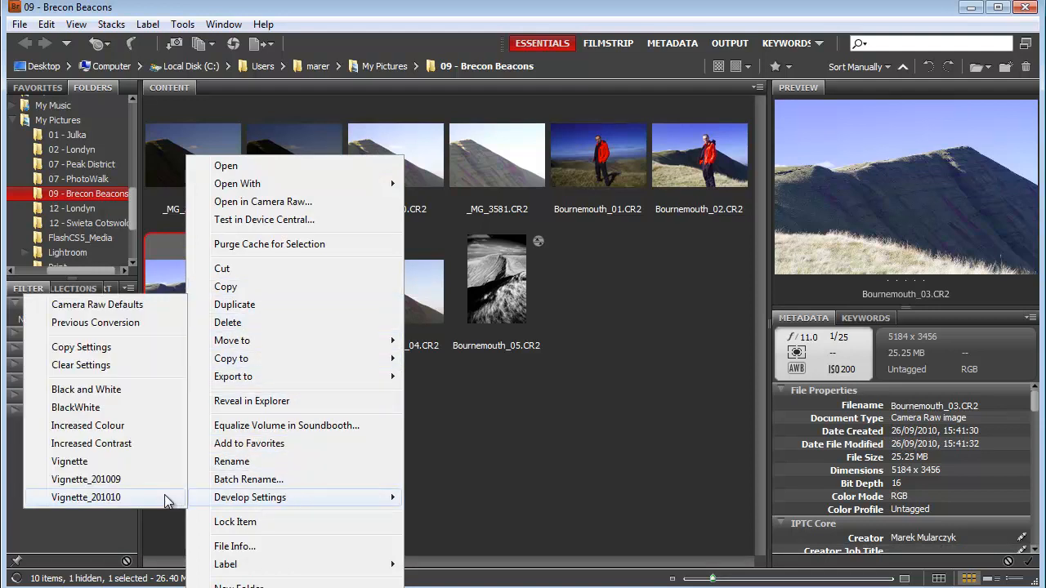
pyautogui.click(88, 407)
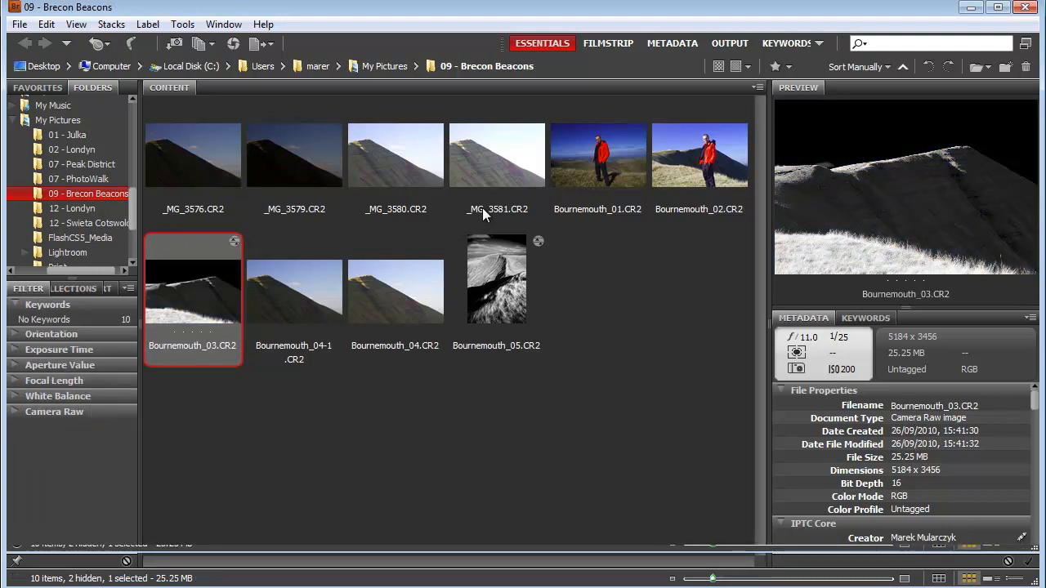
# - Apply a black-and-white develop preset to _MG_3576.CR2 without opening the photo
pyautogui.click(182, 148)
pyautogui.rightClick(188, 150)
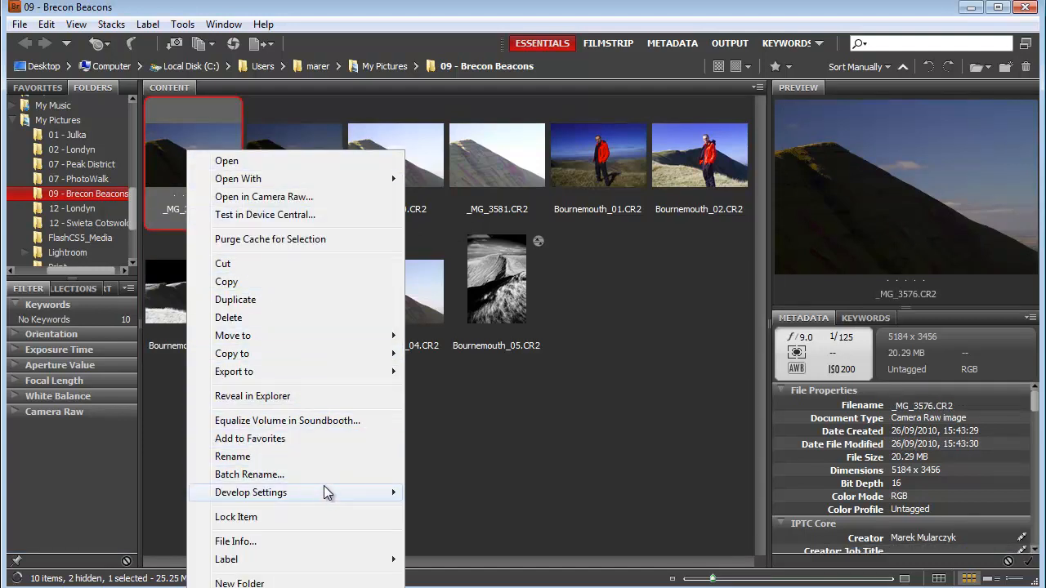
pyautogui.moveTo(324, 491)
pyautogui.click(94, 400)
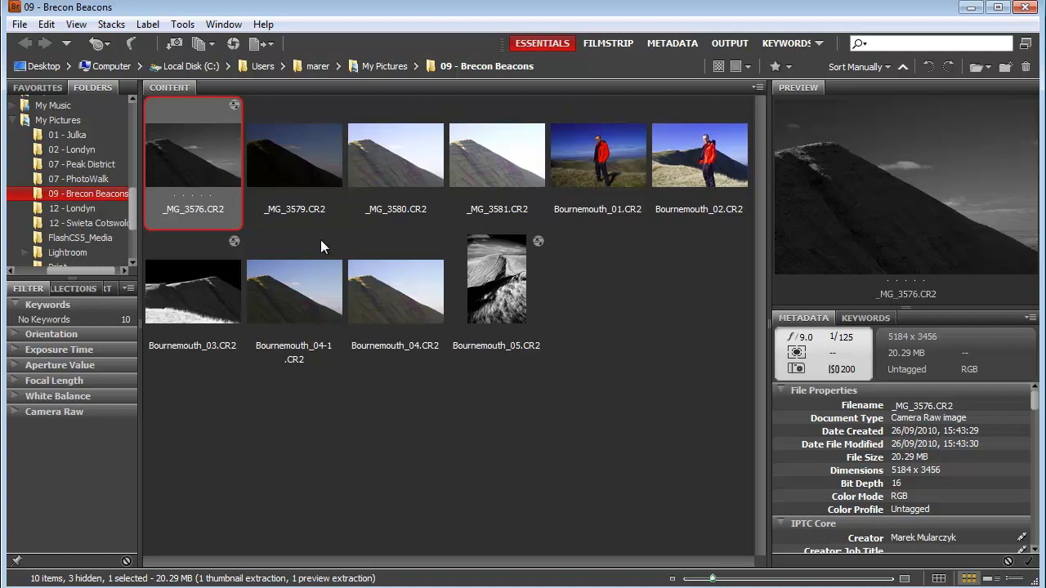
# - Clear the develop settings of _MG_3576.CR2
pyautogui.rightClick(169, 152)
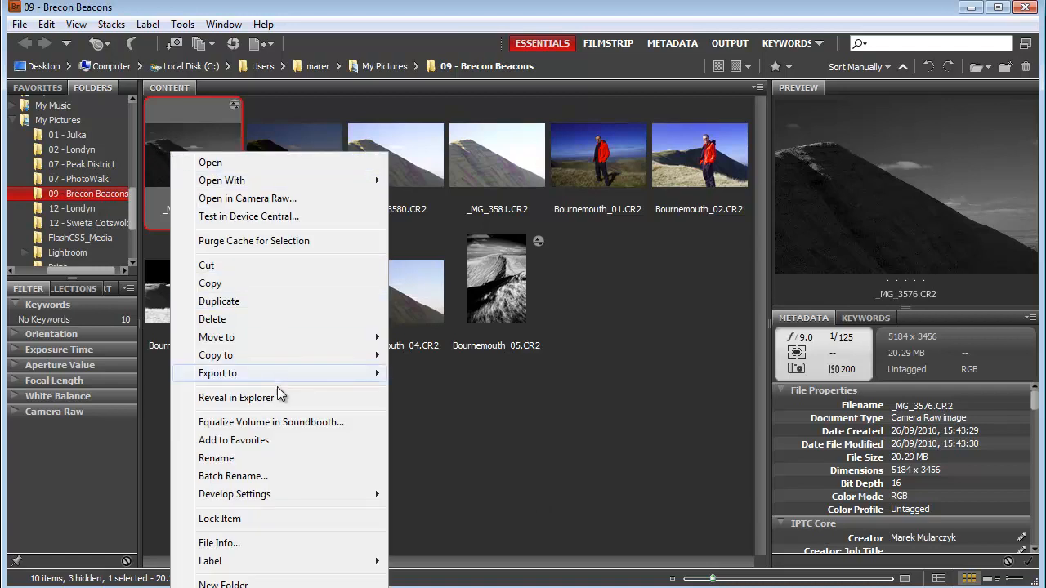
pyautogui.moveTo(314, 497)
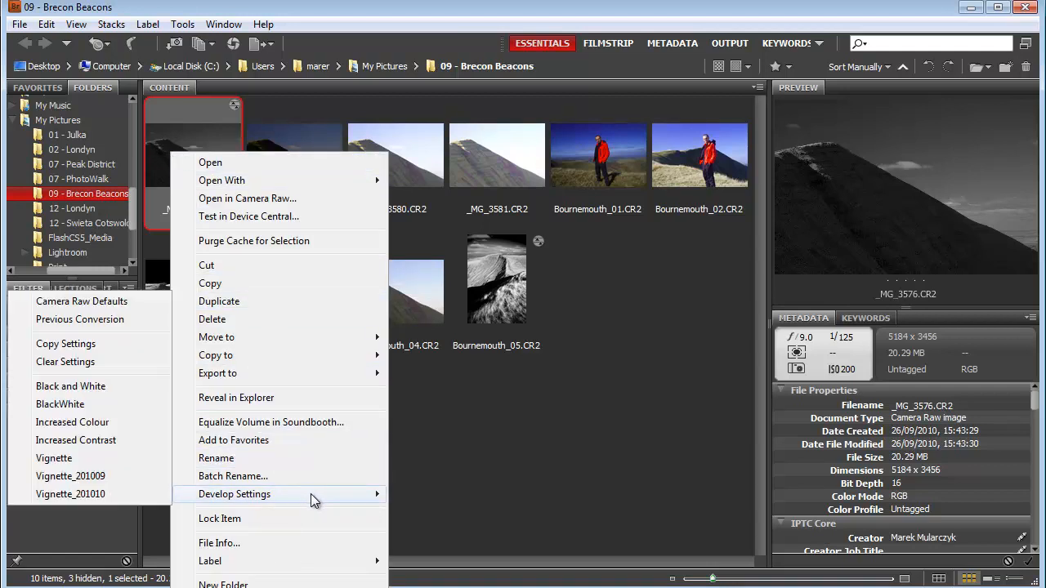
pyautogui.click(94, 362)
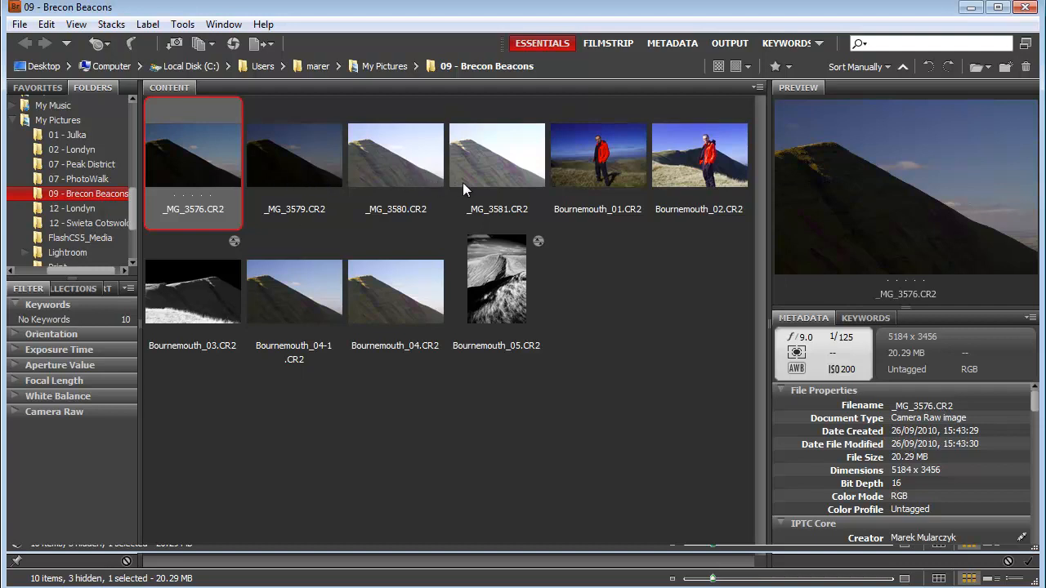
# - Apply the Vignette_201010 develop preset to the four photos _MG_3576, _MG_3579, _MG_3580 and _MG_3581 together
pyautogui.keyDown('shift'); pyautogui.click(501, 165); pyautogui.keyUp('shift')
pyautogui.doubleClick(172, 161)
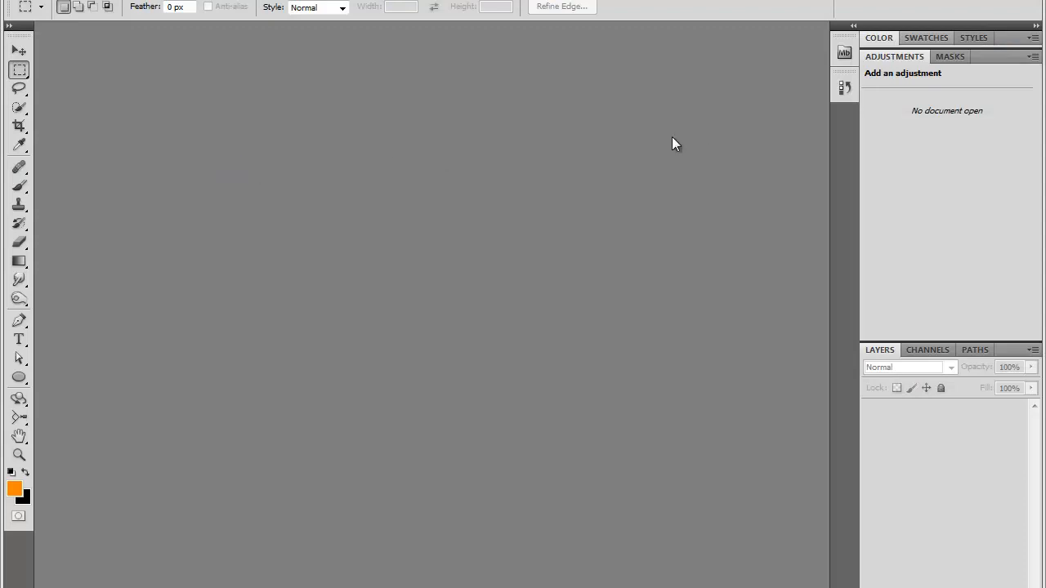
pyautogui.hotkey('alt', 'Tab')
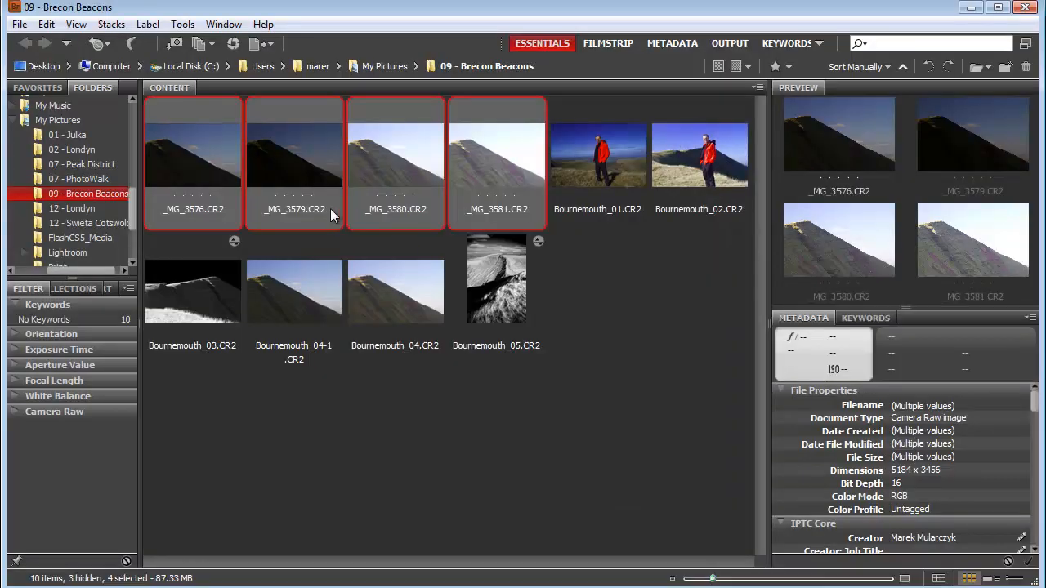
pyautogui.rightClick(185, 146)
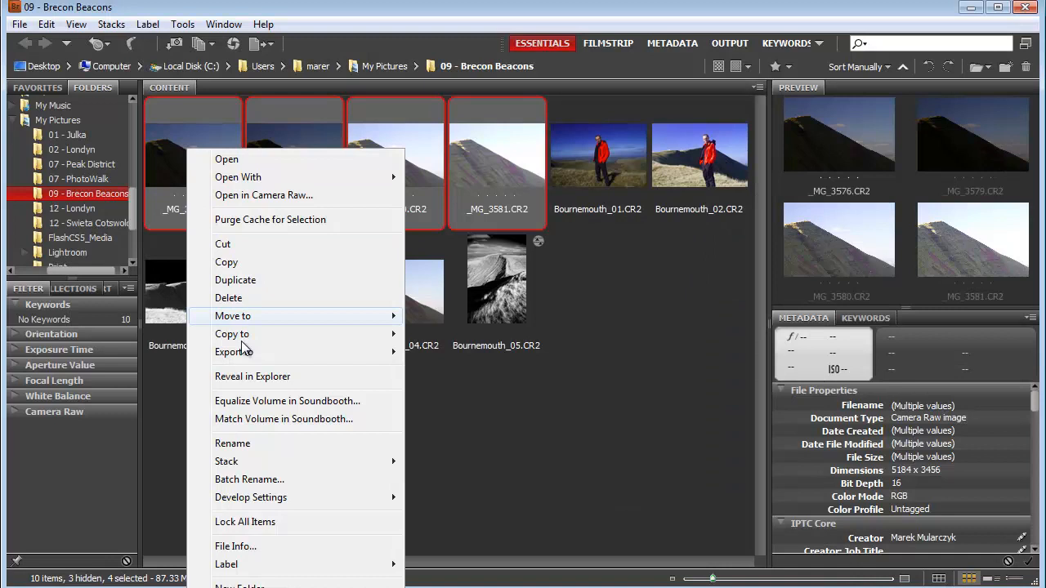
pyautogui.moveTo(304, 504)
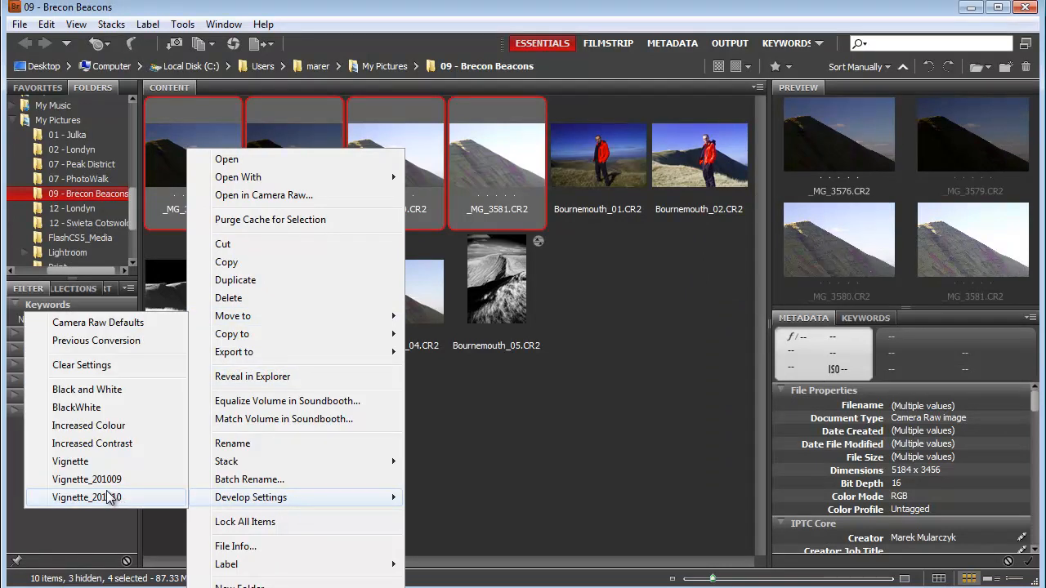
pyautogui.click(104, 498)
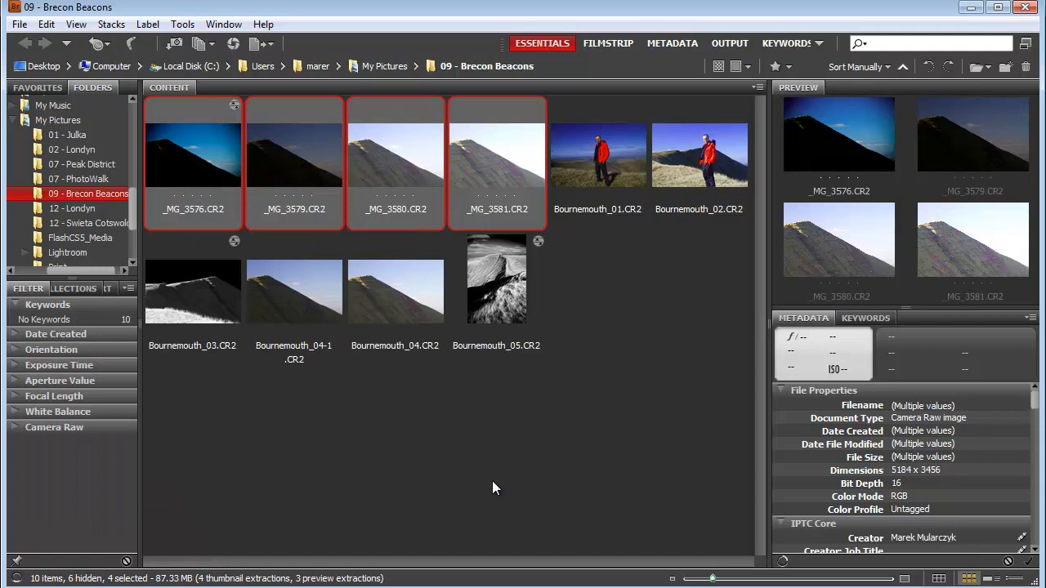
# - Preview the four _MG photos one by one, from _MG_3581 back to _MG_3576, to examine the vignette effect
pyautogui.click(403, 436)
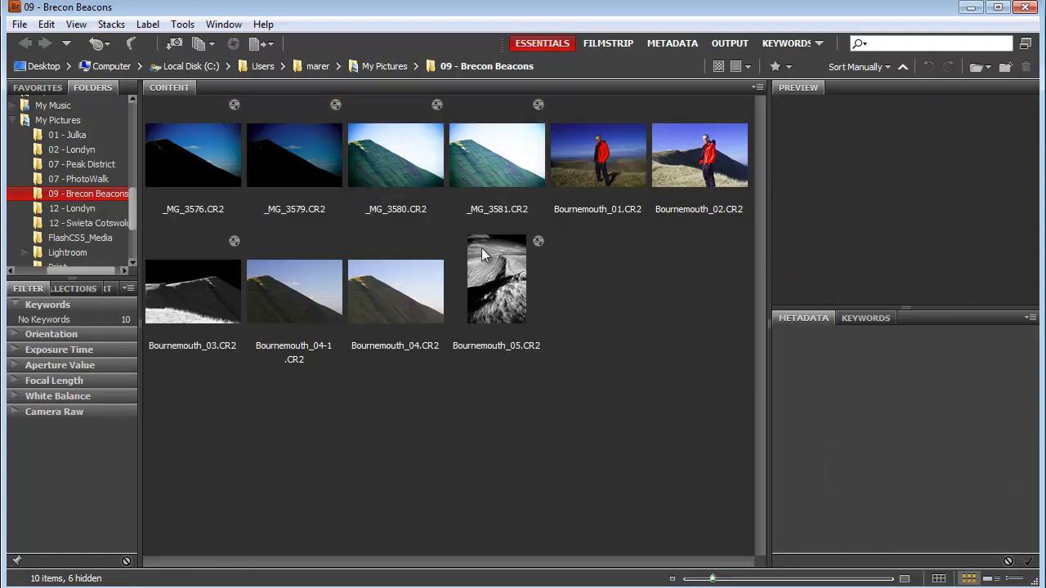
pyautogui.click(496, 184)
pyautogui.click(401, 178)
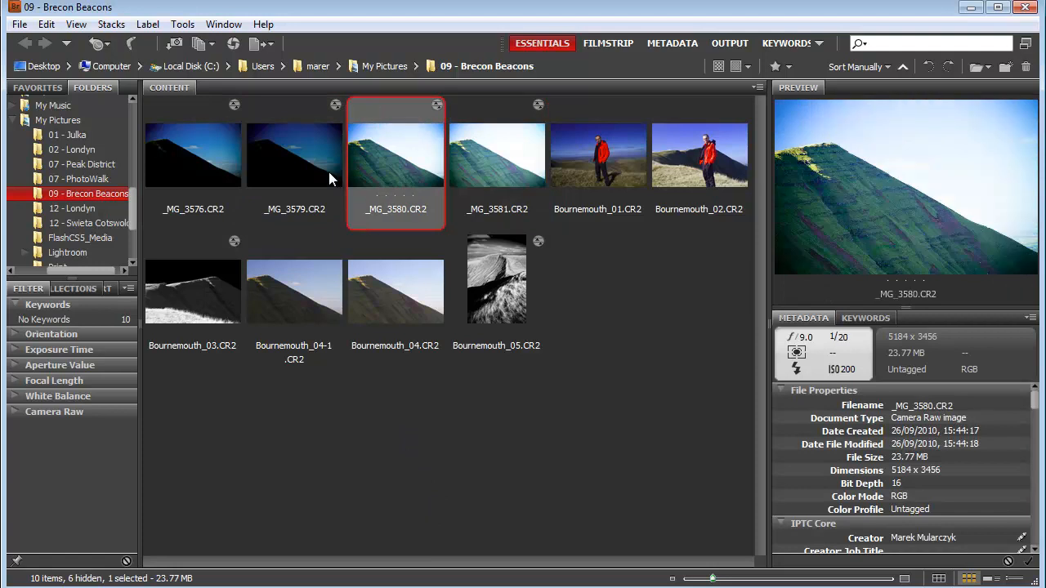
pyautogui.click(294, 169)
pyautogui.click(185, 164)
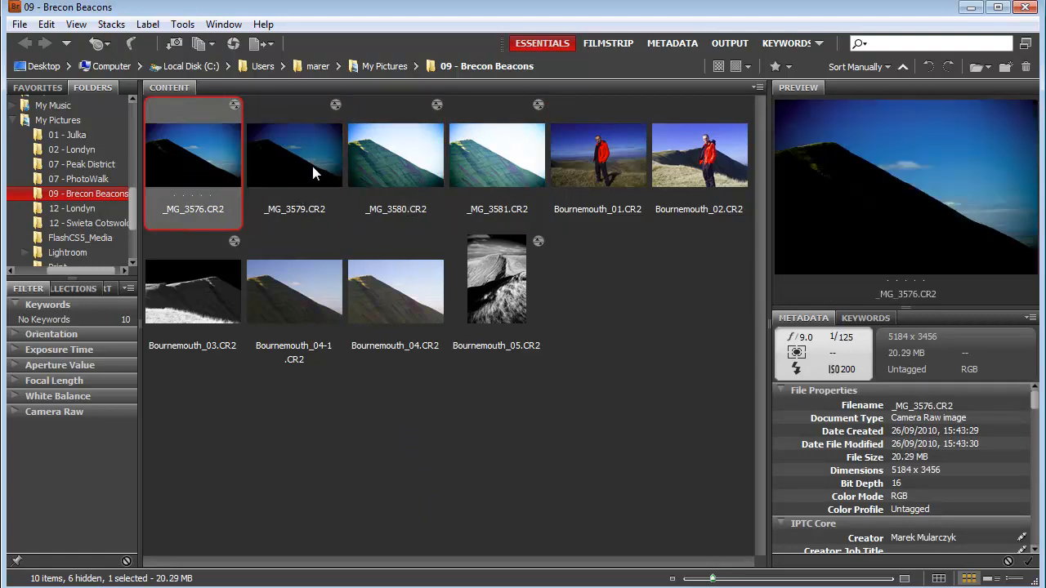
# - Clear the develop settings of all four photos from _MG_3576 to _MG_3581 at once
pyautogui.keyDown('shift'); pyautogui.click(486, 160); pyautogui.keyUp('shift')
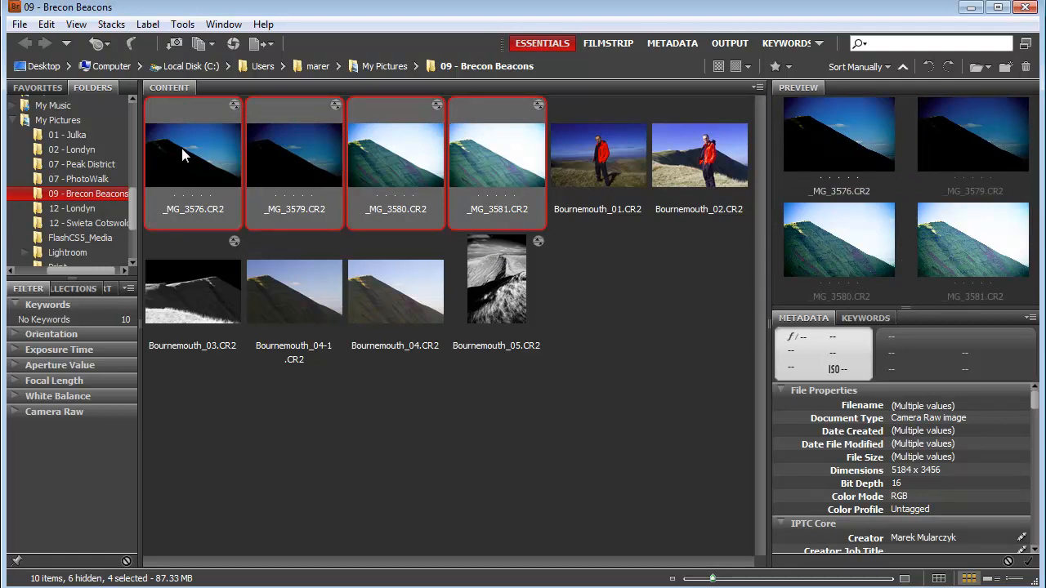
pyautogui.rightClick(277, 147)
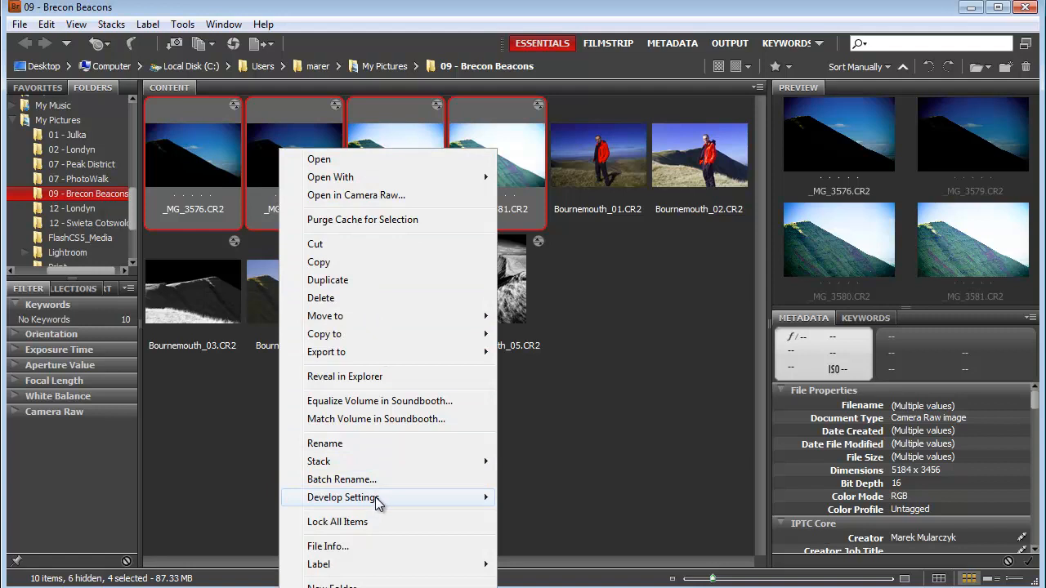
pyautogui.moveTo(380, 503)
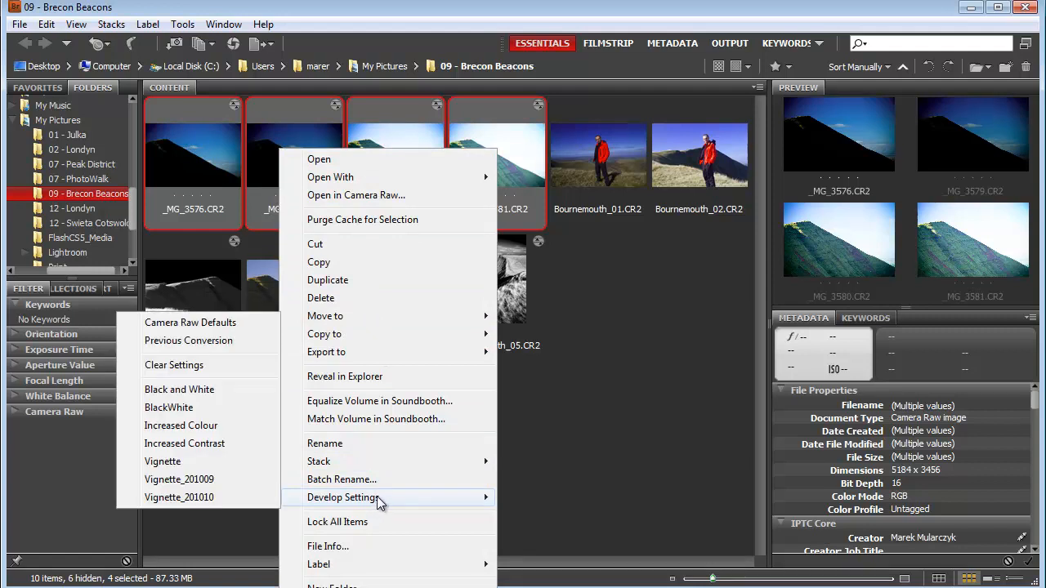
pyautogui.click(189, 367)
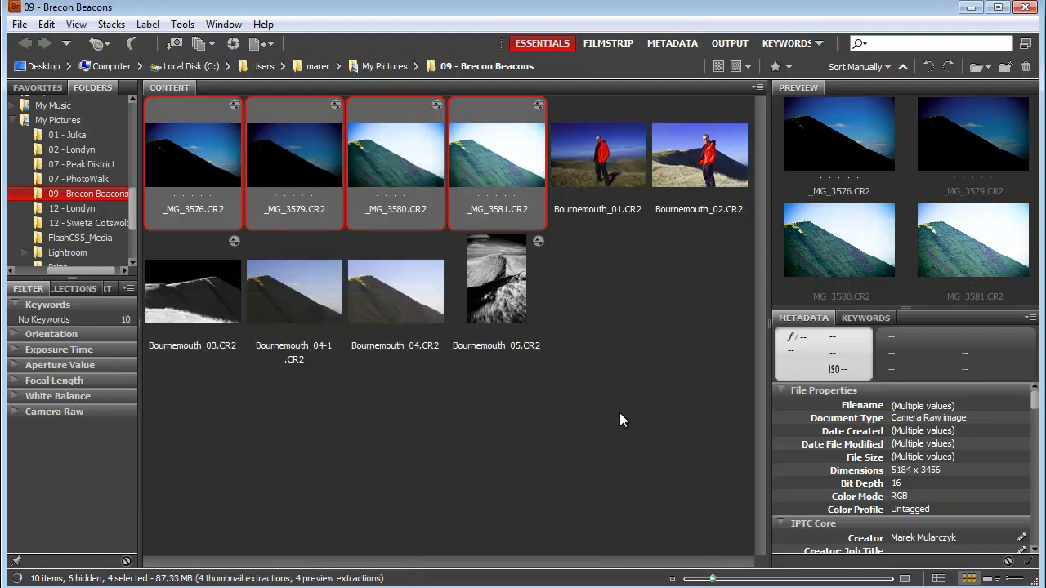